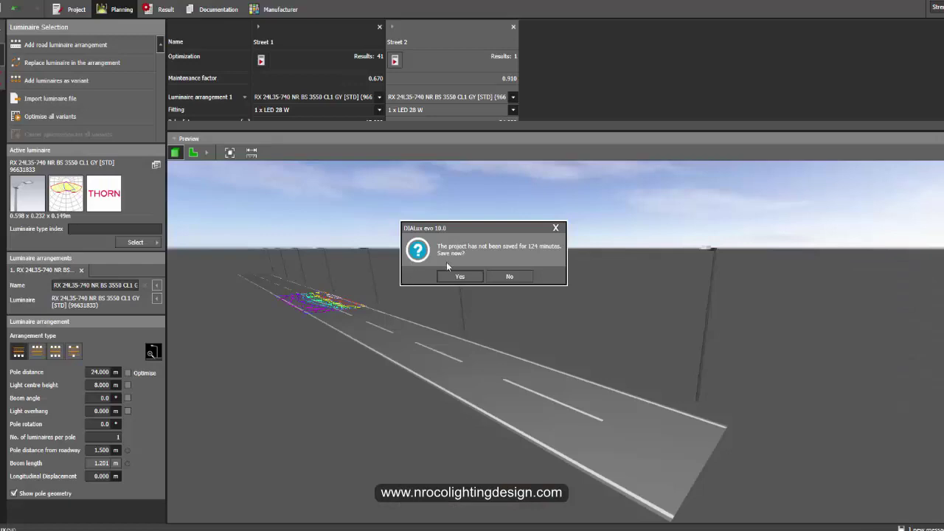
Dismiss the unsaved-project reminder and open the illuminance class list for Street 2's roadway.
click(555, 227)
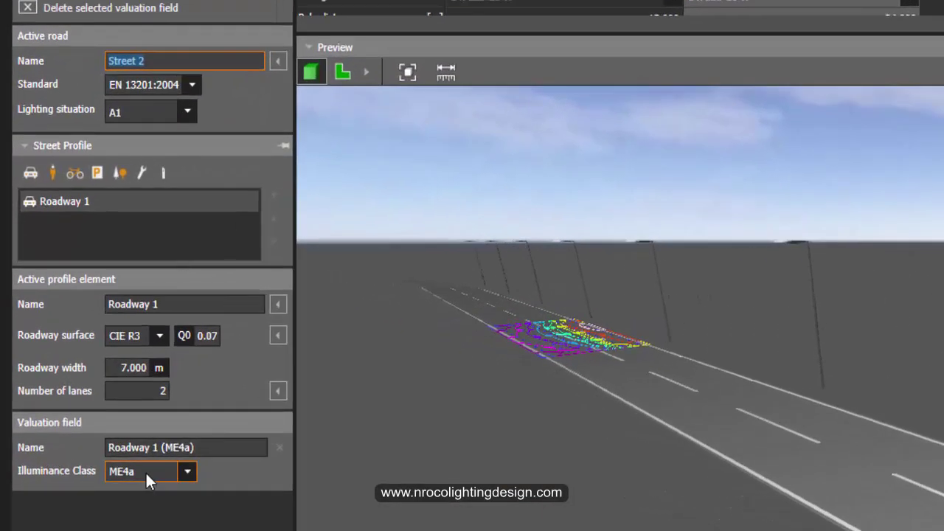
click(148, 472)
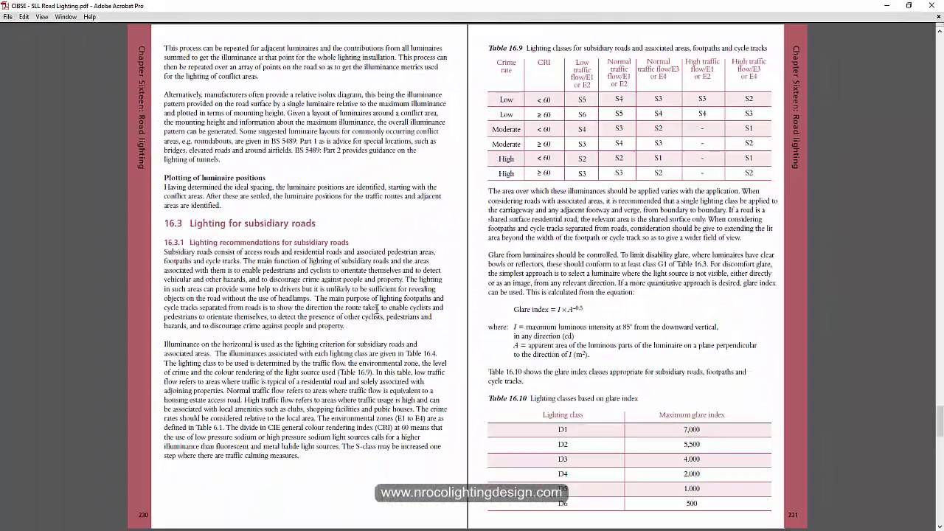
Scroll the CIBSE SLL Road Lighting PDF down to Table 16.9 on page 231.
scroll(377, 311, down, 3)
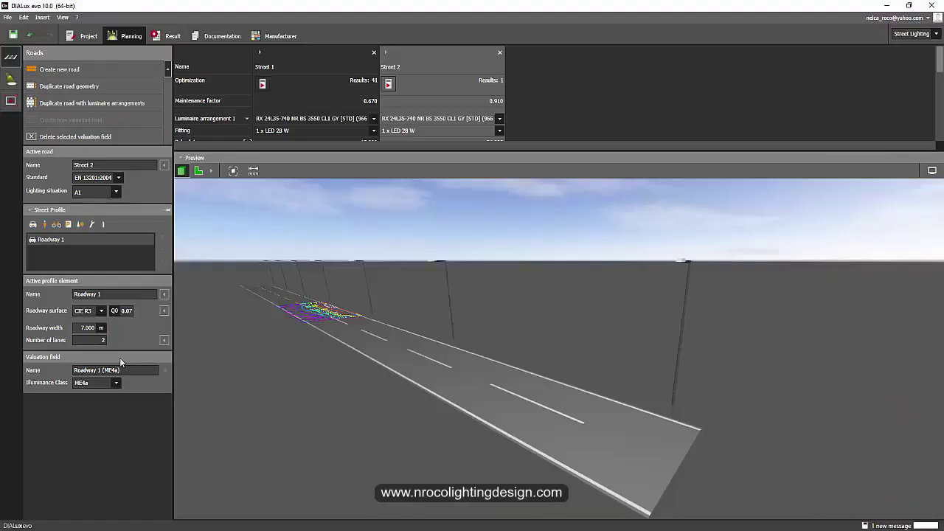
Set Roadway 1's illuminance class to S3, then change it to S1.
click(112, 383)
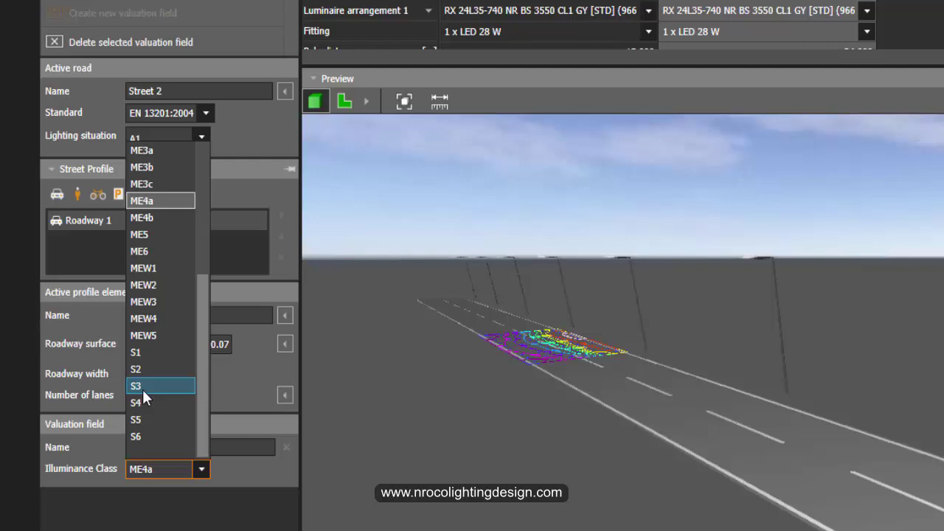
click(140, 387)
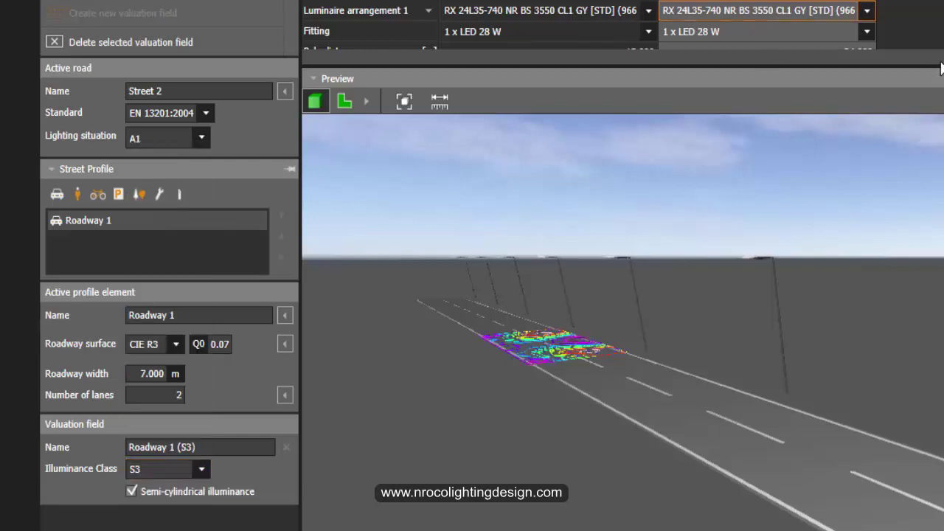
drag(939, 68, 743, 444)
scroll(708, 454, down, 3)
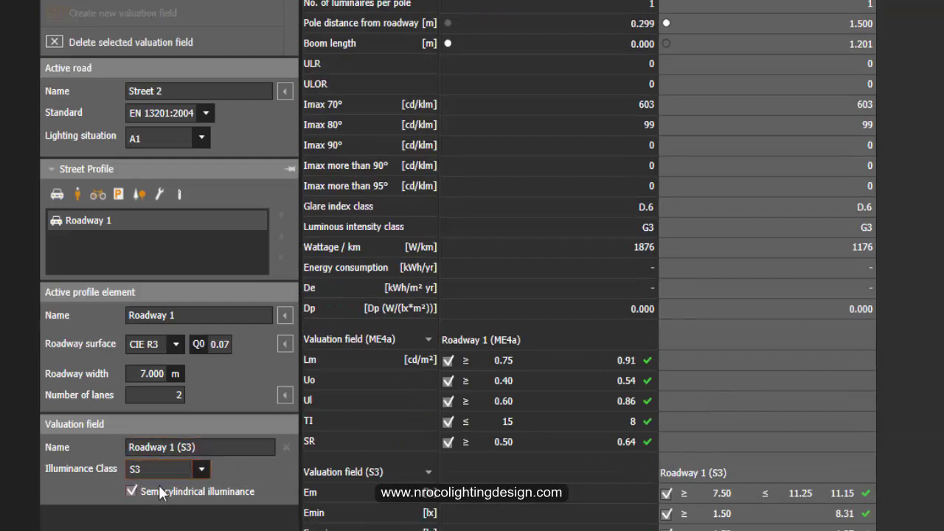
click(194, 472)
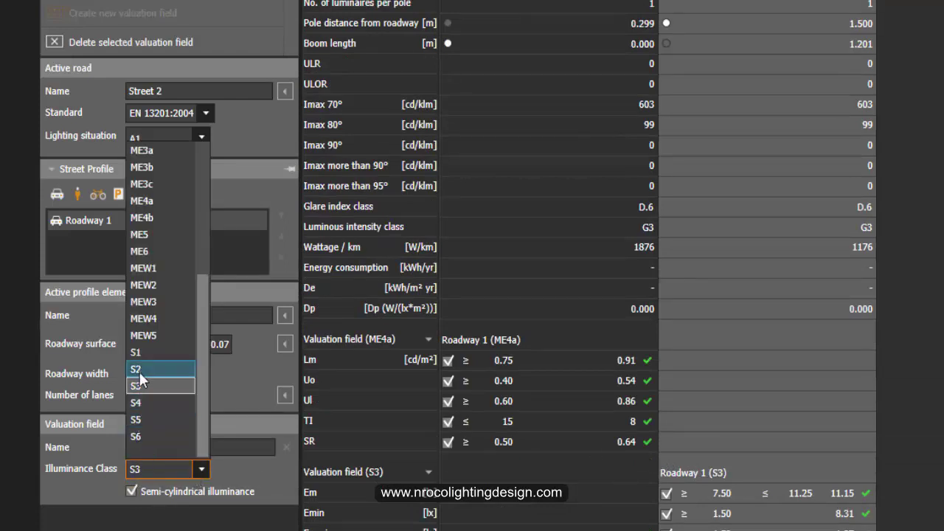
click(160, 352)
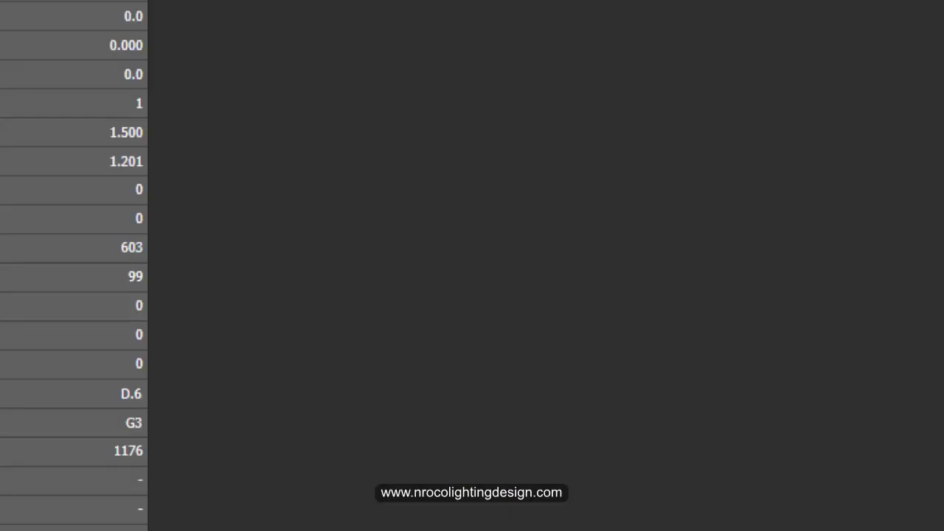
Keep the roadway at S1, then add Sidewalk 1 to Street 2's profile and select it.
click(115, 384)
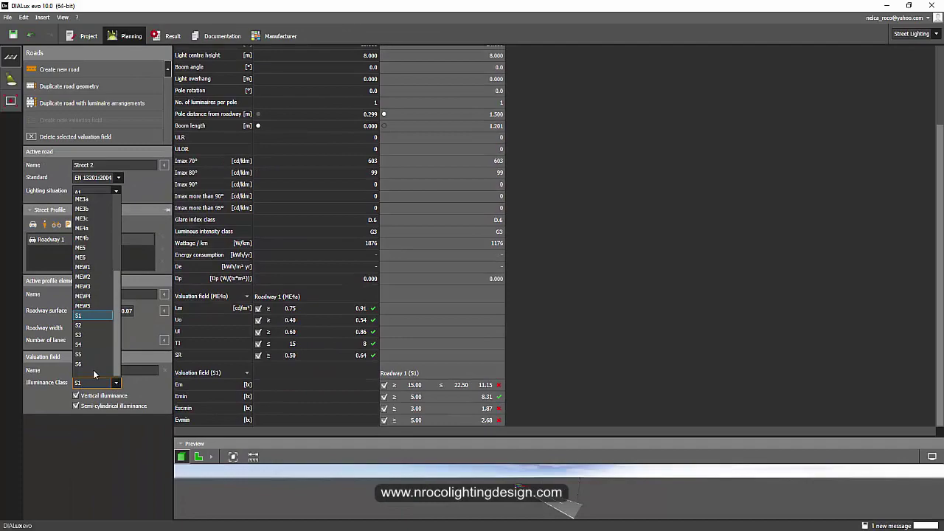
click(50, 445)
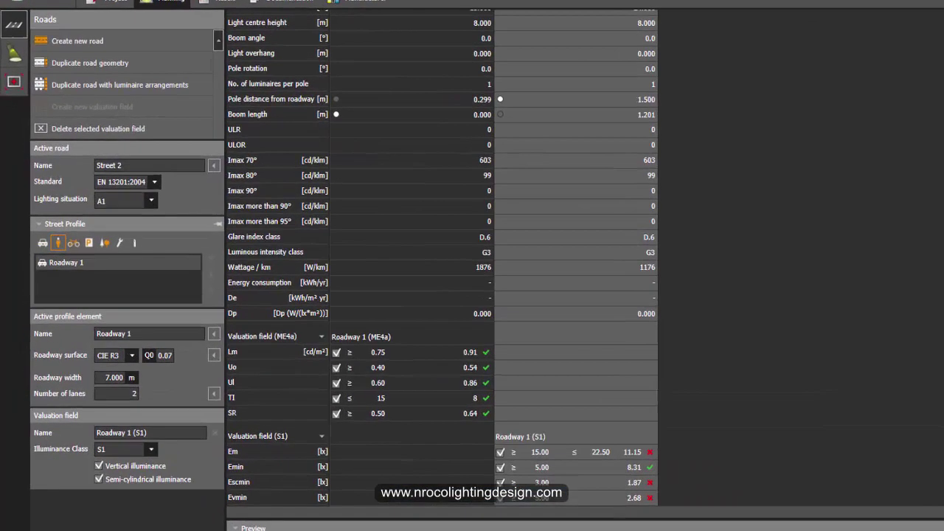
click(48, 231)
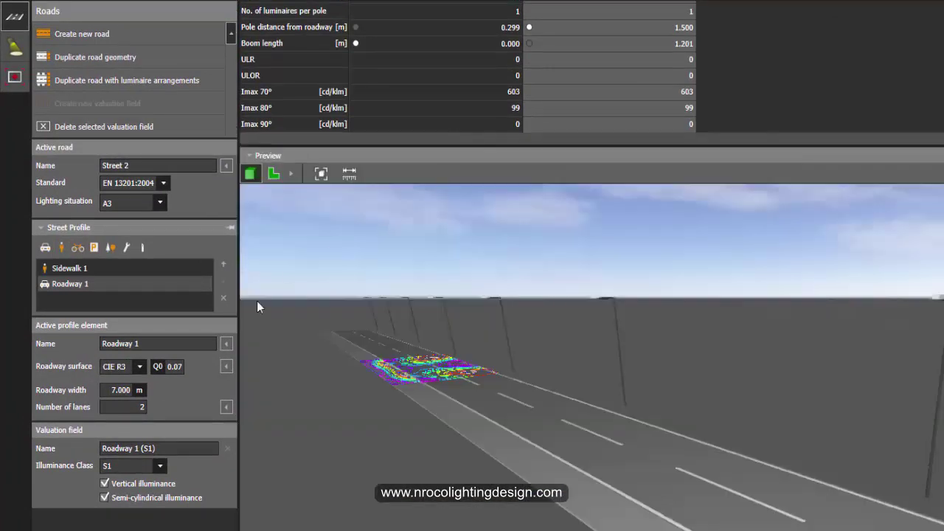
click(56, 270)
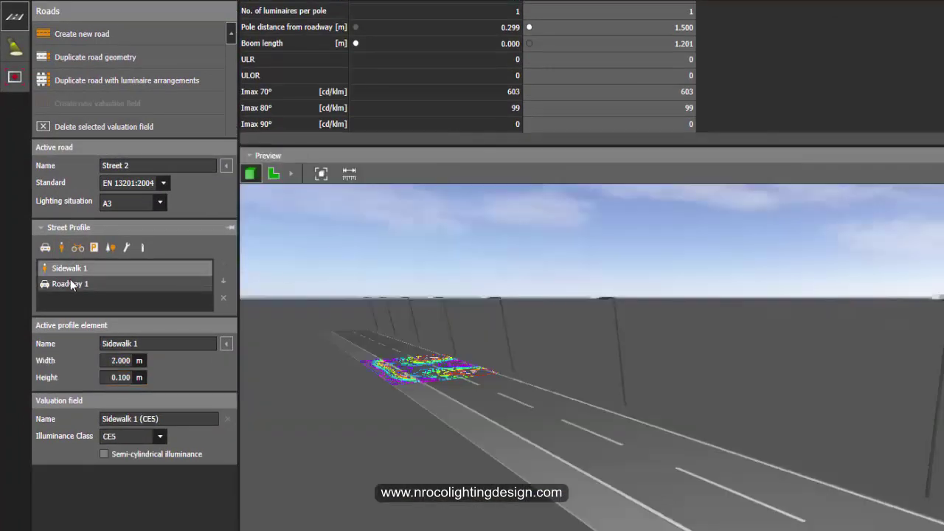
Give Sidewalk 1 the CE0 illuminance class and orbit the 3D view along the road.
click(160, 436)
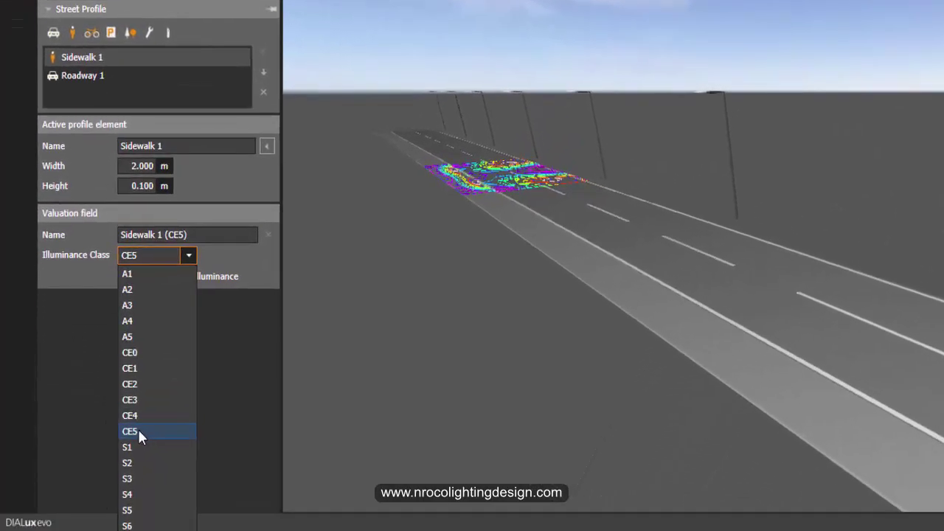
click(140, 369)
scroll(487, 329, up, 3)
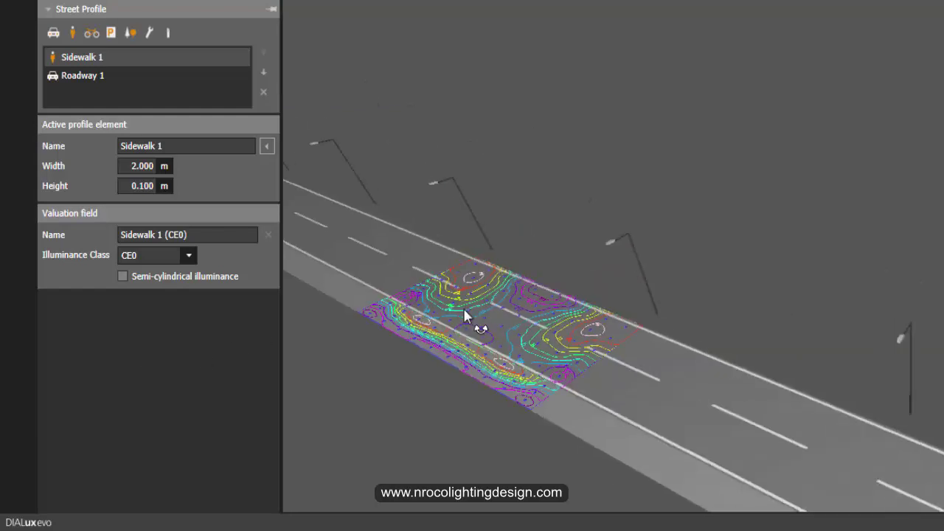
right_drag(480, 327, 594, 208)
mouse_move(856, 501)
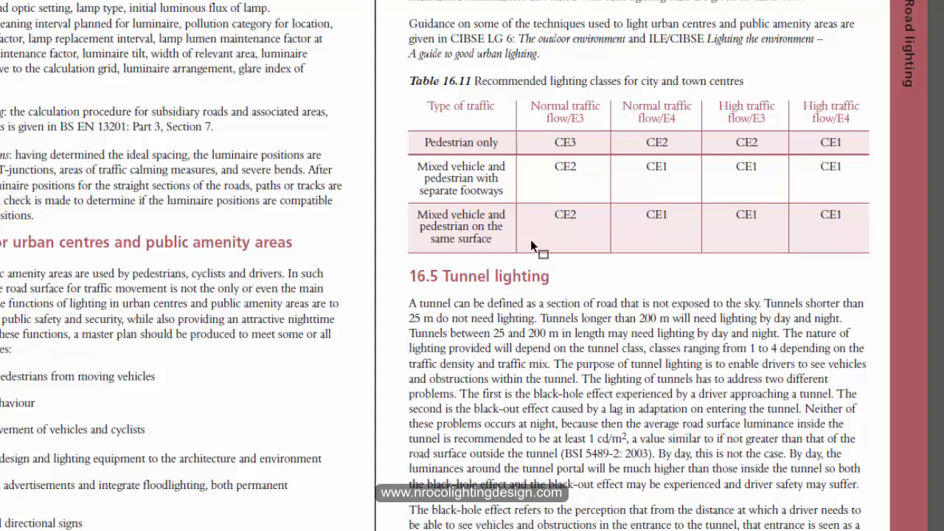
Highlight the CE1 value in Table 16.11 of the SLL handbook.
drag(815, 213, 863, 213)
Mark the High traffic column heading, then orbit and zoom DIALux's 3D view around the calculation field.
click(813, 109)
drag(814, 108, 850, 107)
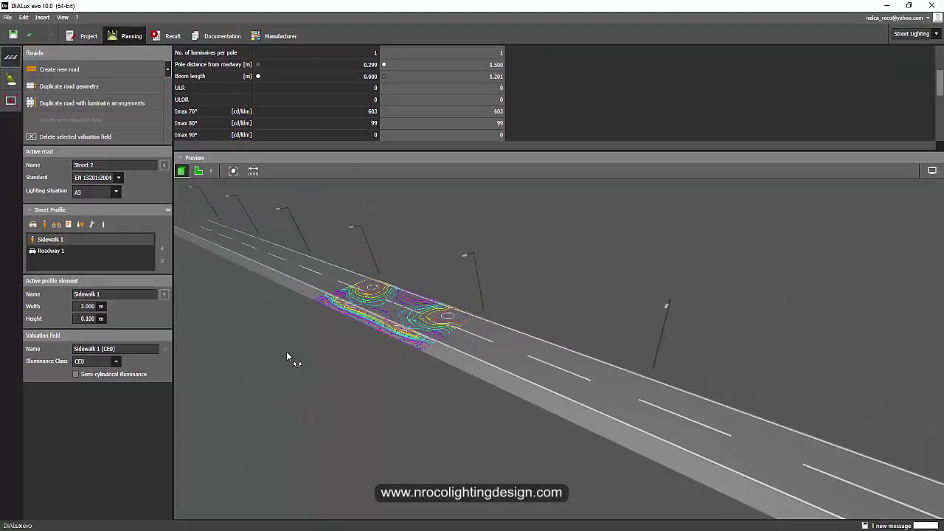
middle_drag(288, 357, 482, 349)
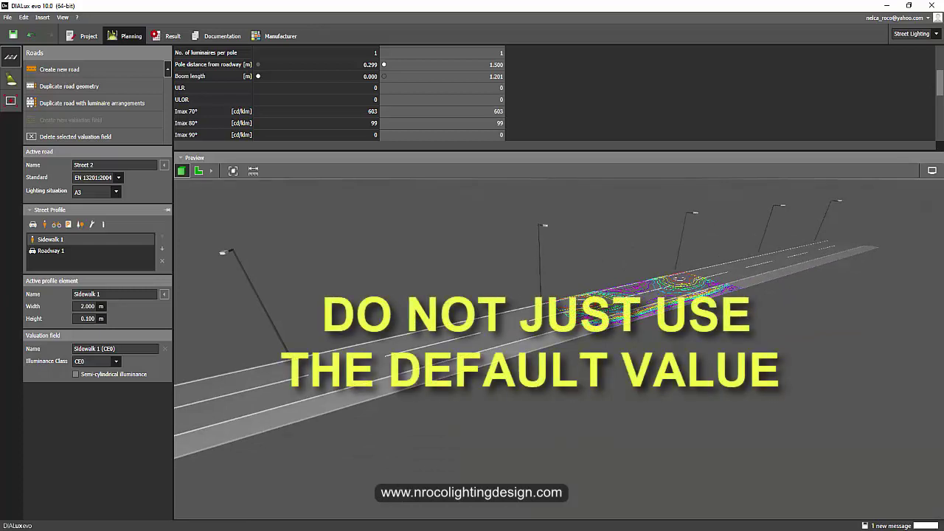
middle_drag(477, 378, 520, 332)
scroll(461, 334, up, 2)
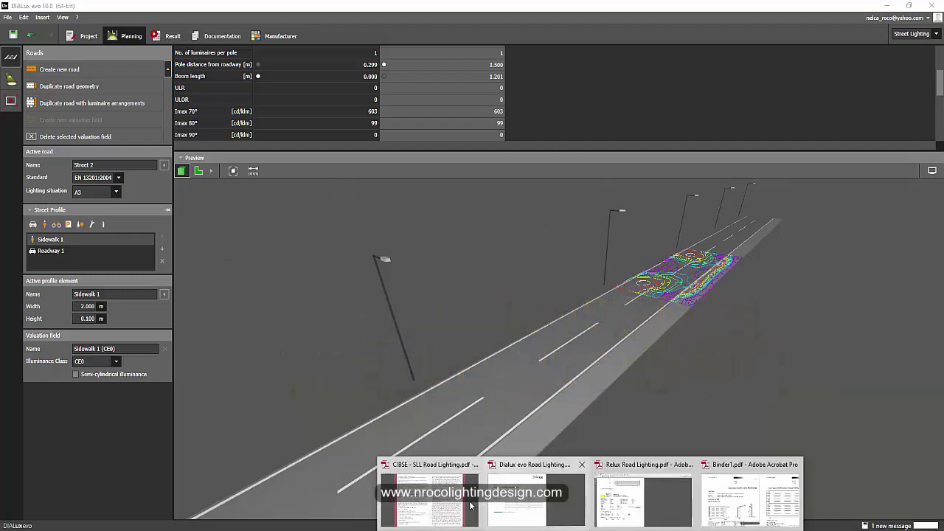
Scroll back and forth through SLL handbook pages 226–233, ending at Table 16.7.
click(445, 463)
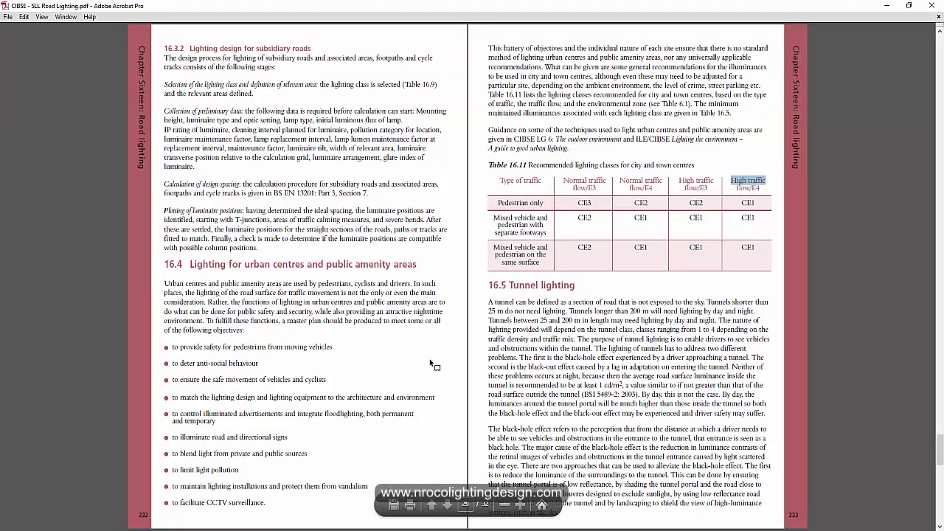
scroll(430, 363, up, 3)
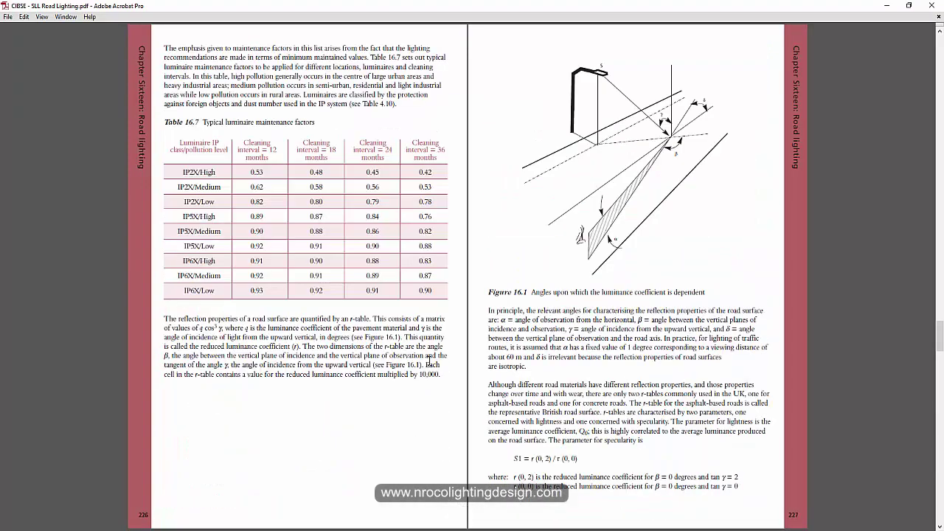
scroll(430, 363, down, 1)
scroll(428, 363, up, 1)
scroll(428, 364, down, 2)
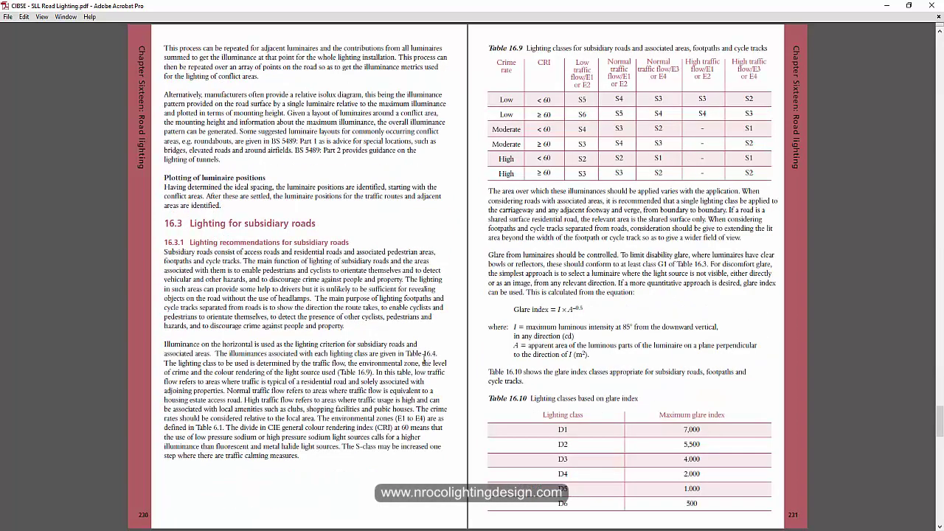
scroll(424, 361, down, 1)
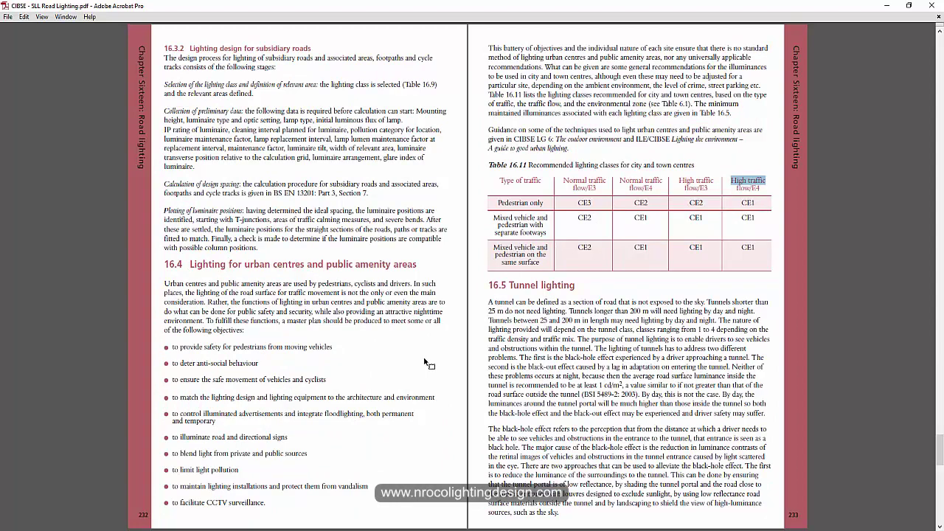
scroll(425, 360, up, 2)
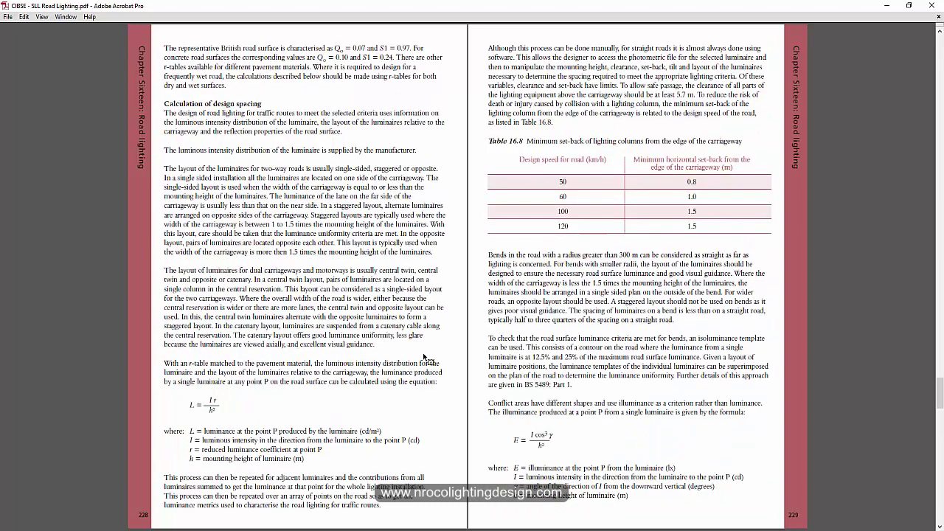
scroll(425, 357, down, 1)
scroll(425, 355, up, 1)
scroll(330, 373, up, 1)
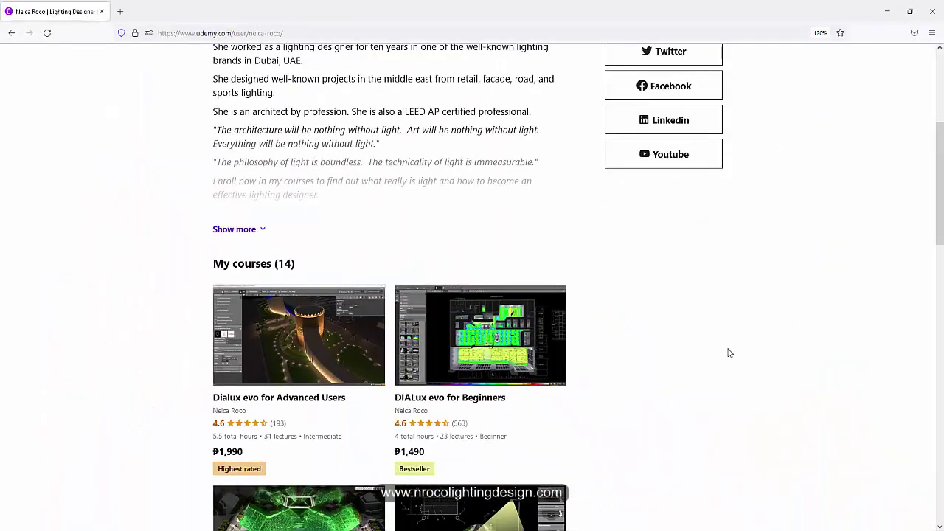
Open the Road Lighting Design Techniques course from the profile's list and scroll through its page.
scroll(729, 353, down, 7)
scroll(494, 400, up, 3)
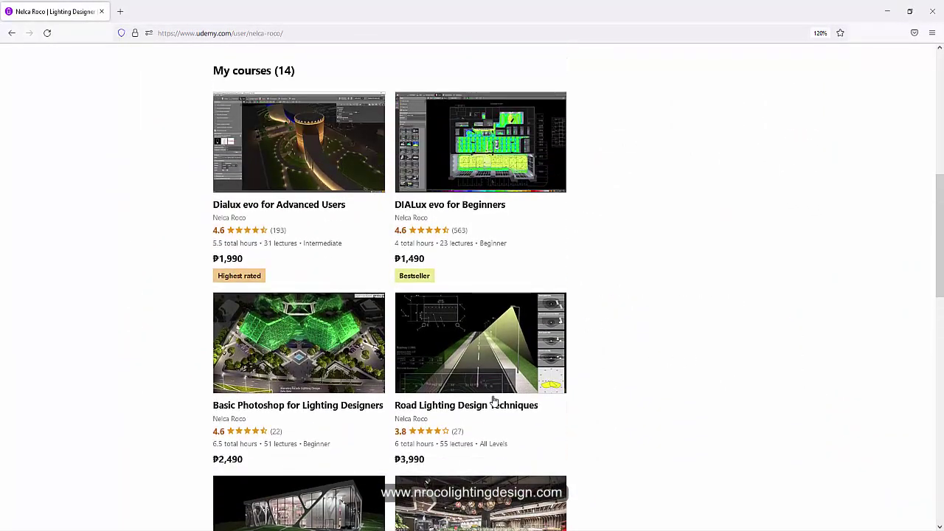
click(485, 345)
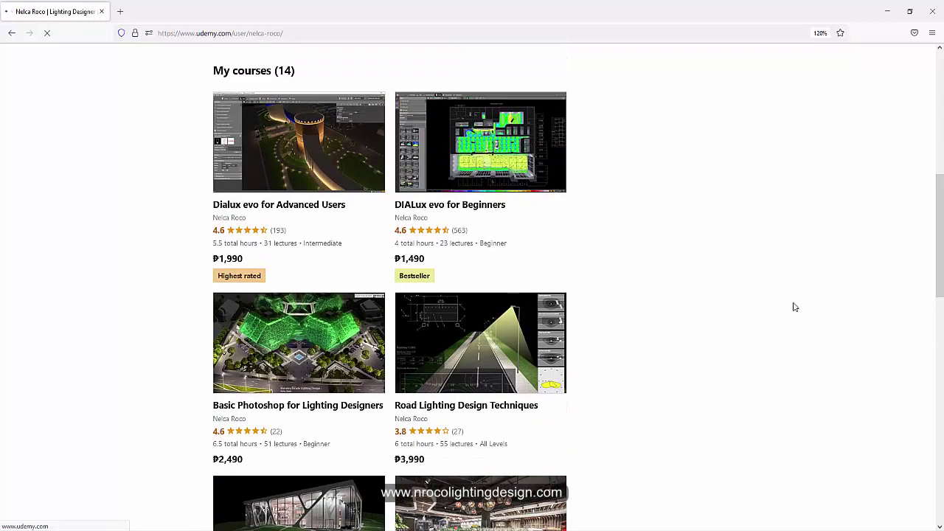
scroll(514, 332, down, 3)
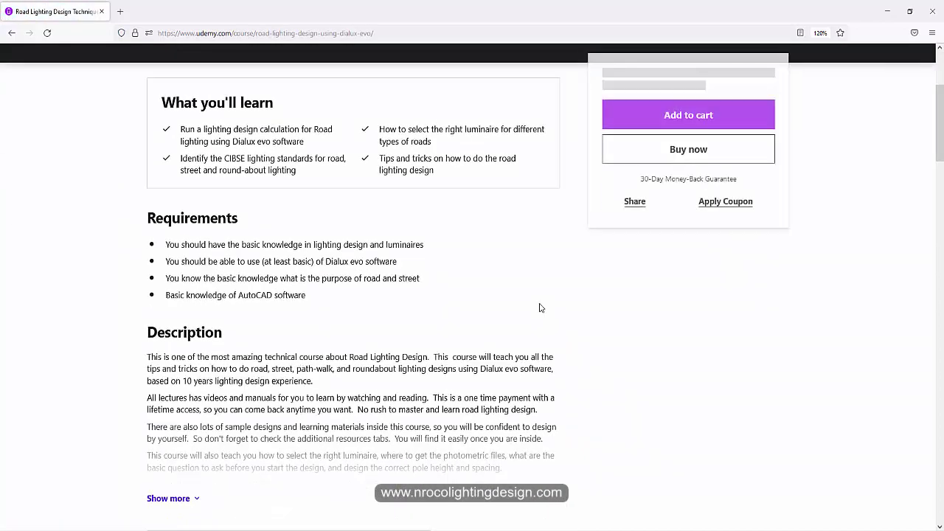
scroll(540, 308, down, 6)
scroll(508, 304, up, 3)
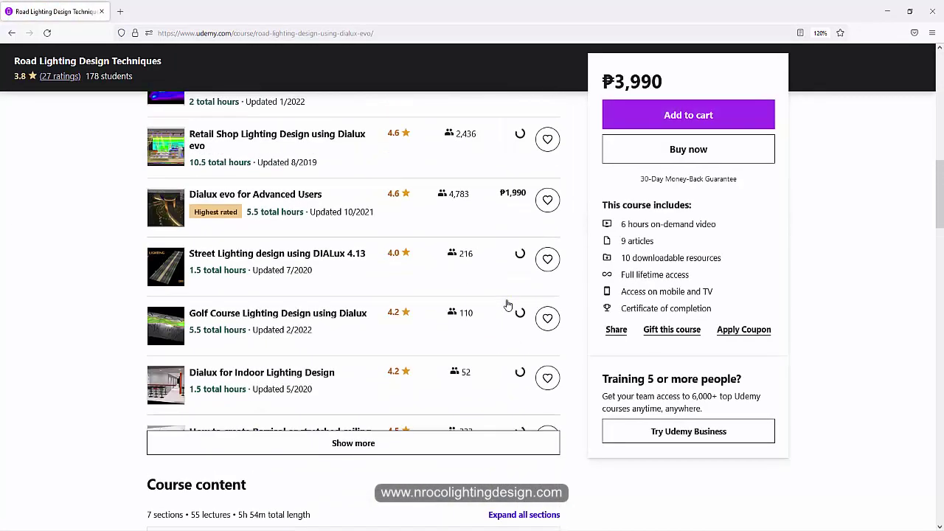
scroll(508, 305, up, 10)
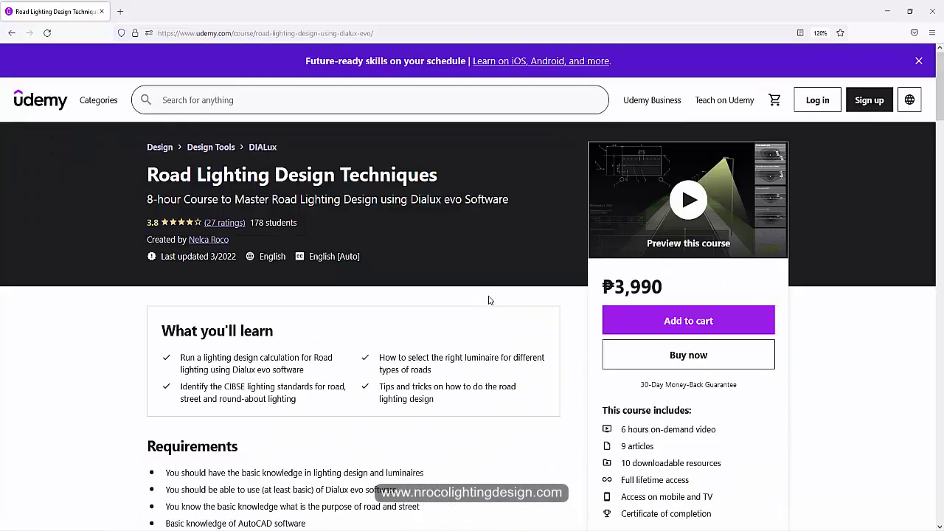